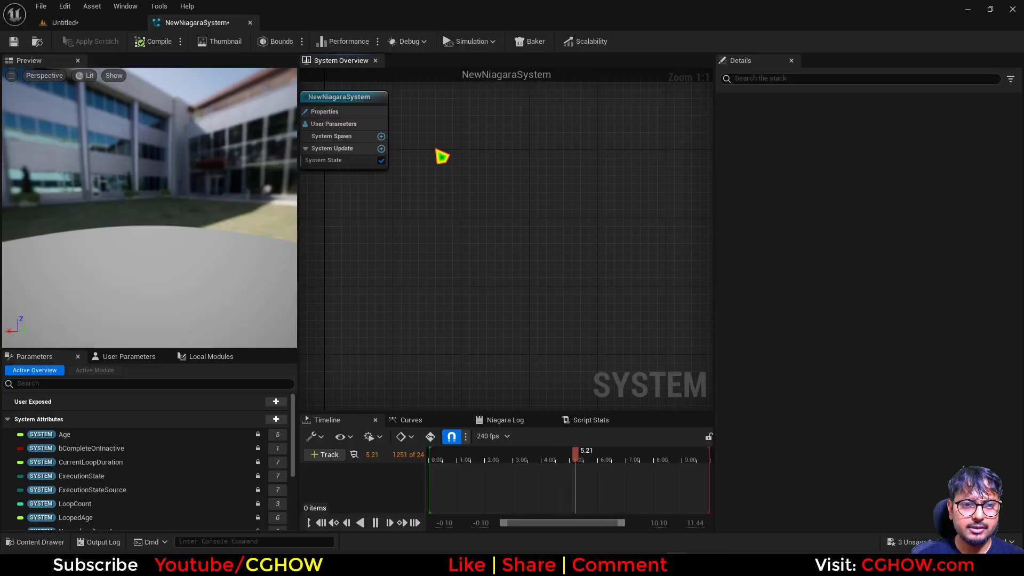
# Add a Fountain emitter from the emitter templates to the Niagara system.
pyautogui.rightClick(441, 155)
pyautogui.click(482, 178)
pyautogui.scroll(-2, 608, 362)
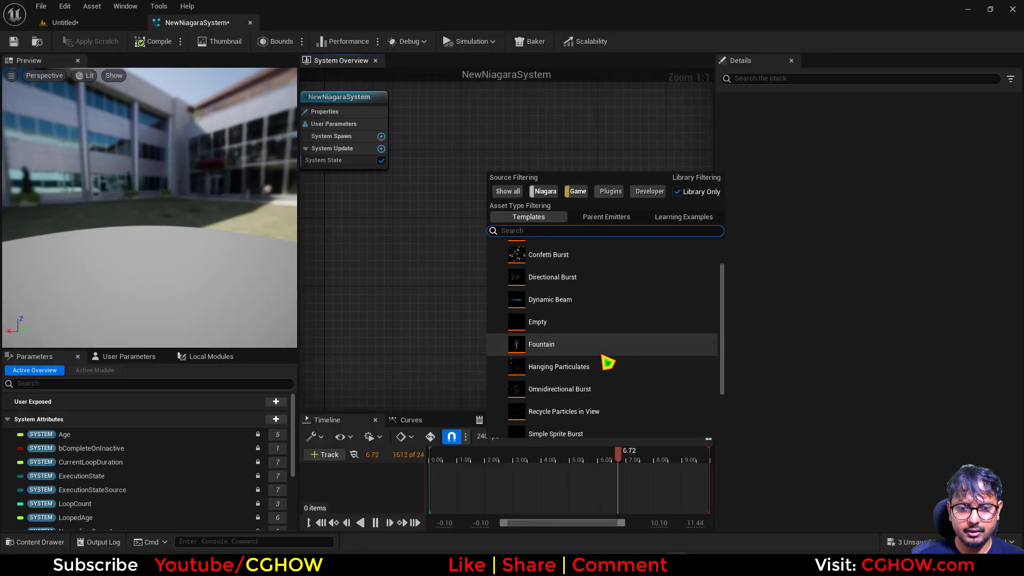
pyautogui.doubleClick(541, 344)
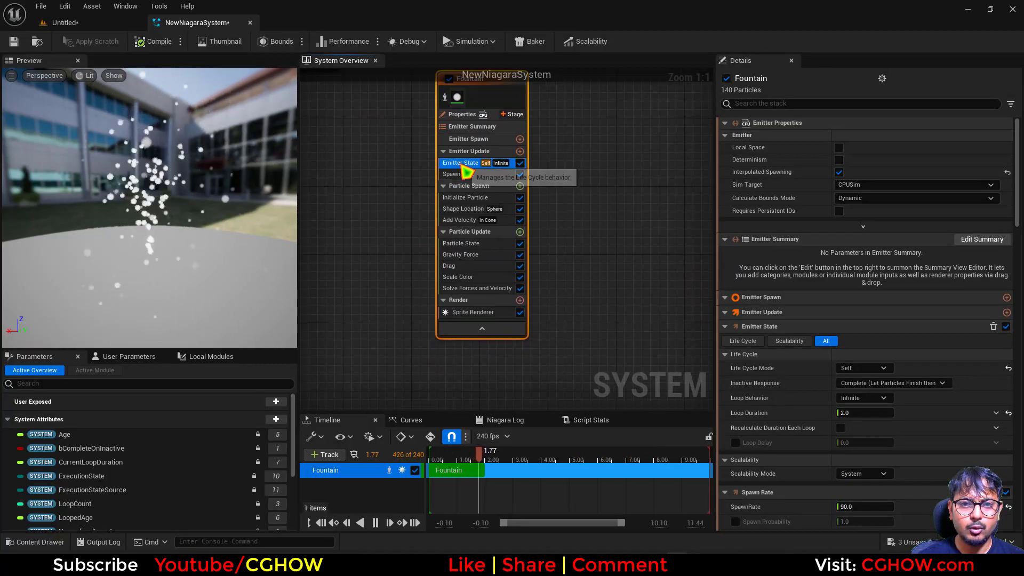
# In Emitter State, keep Life Cycle Mode at Self and set Scalability Mode to Self.
pyautogui.click(464, 163)
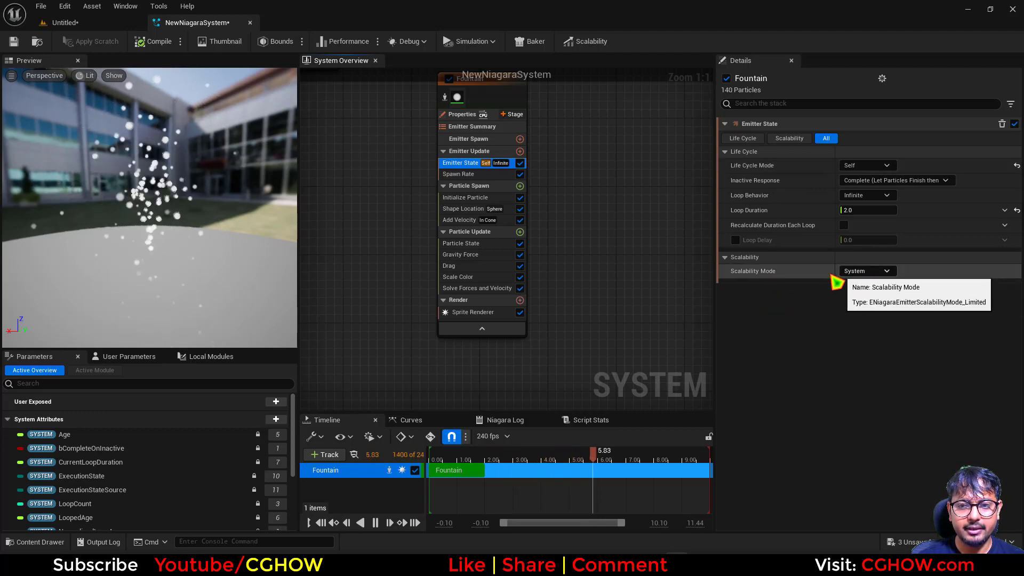
pyautogui.click(885, 166)
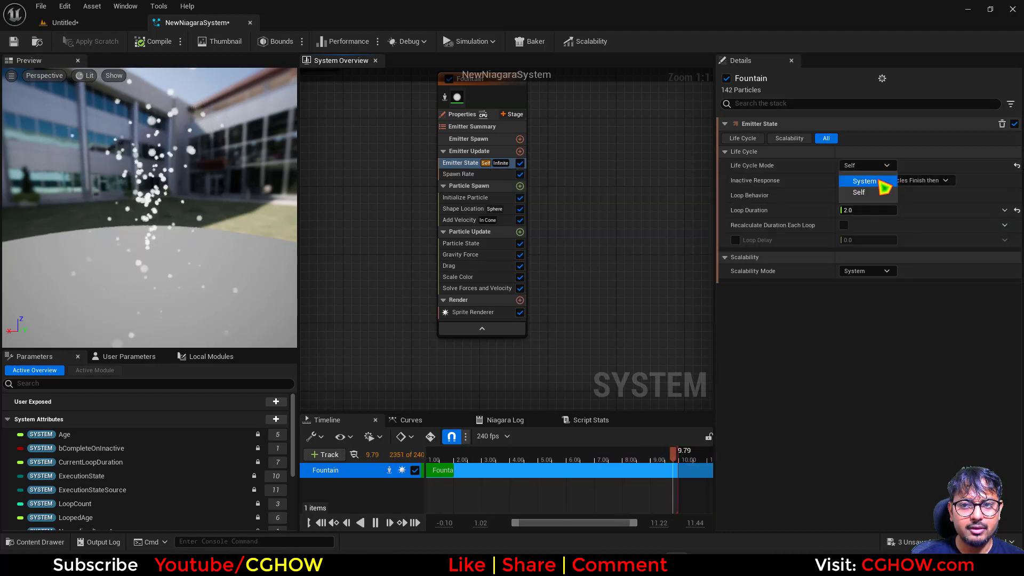
pyautogui.click(877, 294)
pyautogui.click(879, 272)
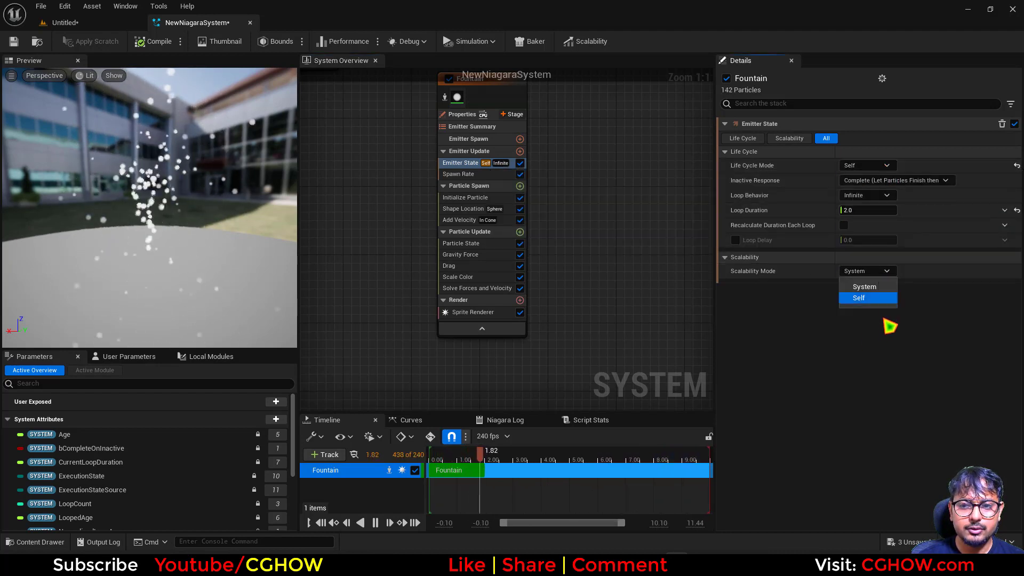
pyautogui.click(874, 301)
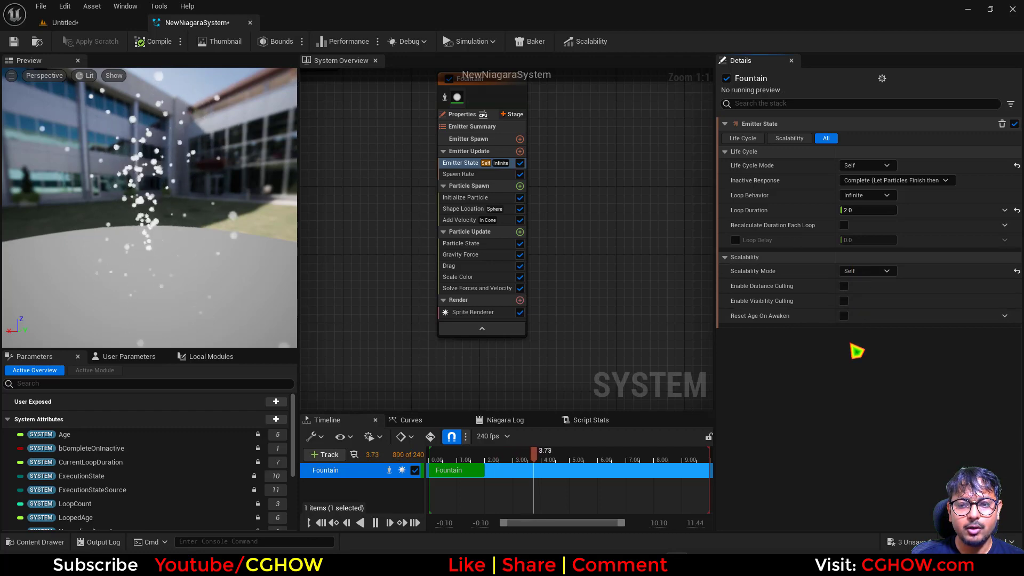
pyautogui.click(62, 22)
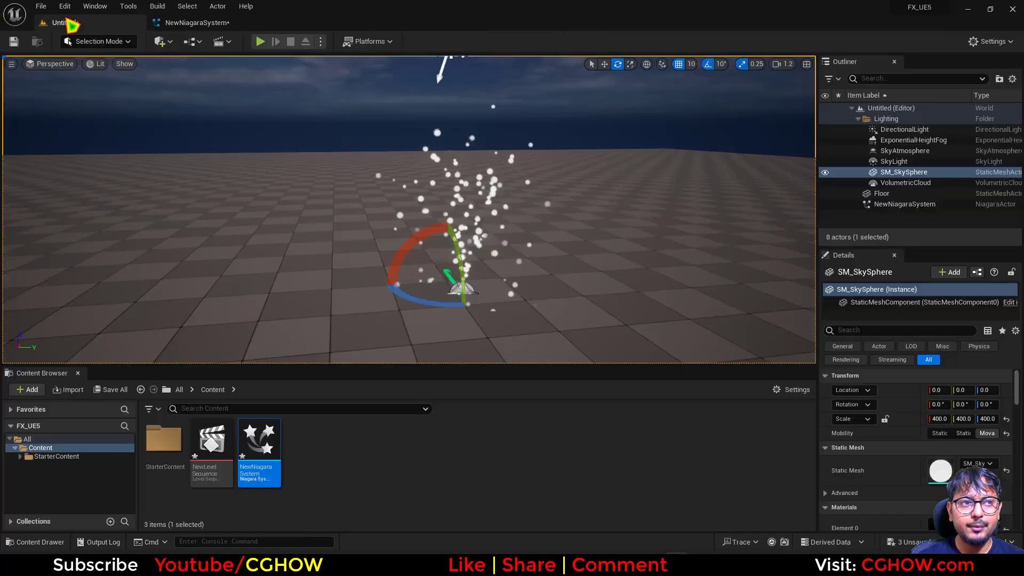
pyautogui.click(199, 22)
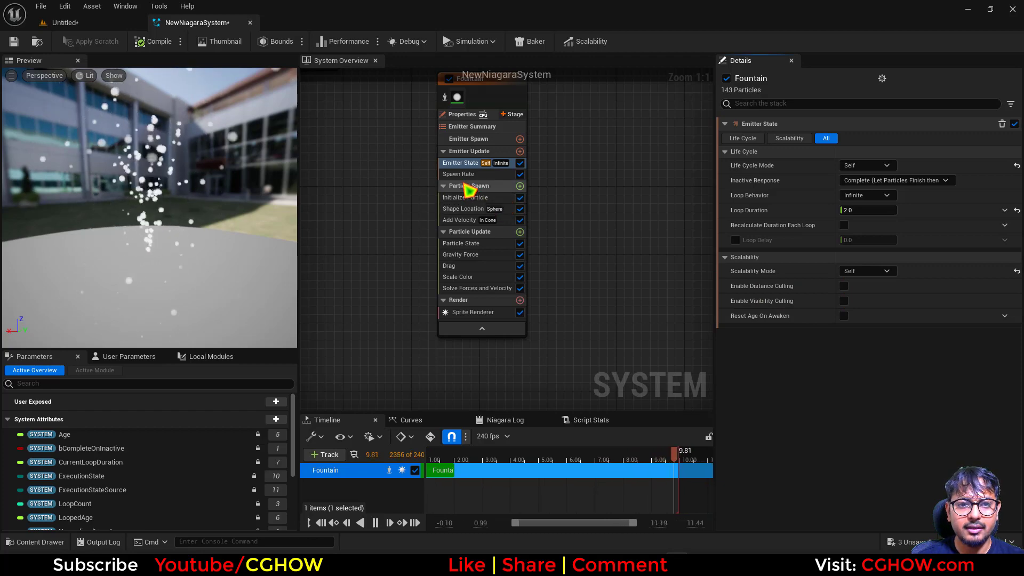
# Set the Spawn Rate module's SpawnRate to 1000.
pyautogui.click(480, 174)
pyautogui.click(866, 139)
pyautogui.write('1000')
pyautogui.press('Return')
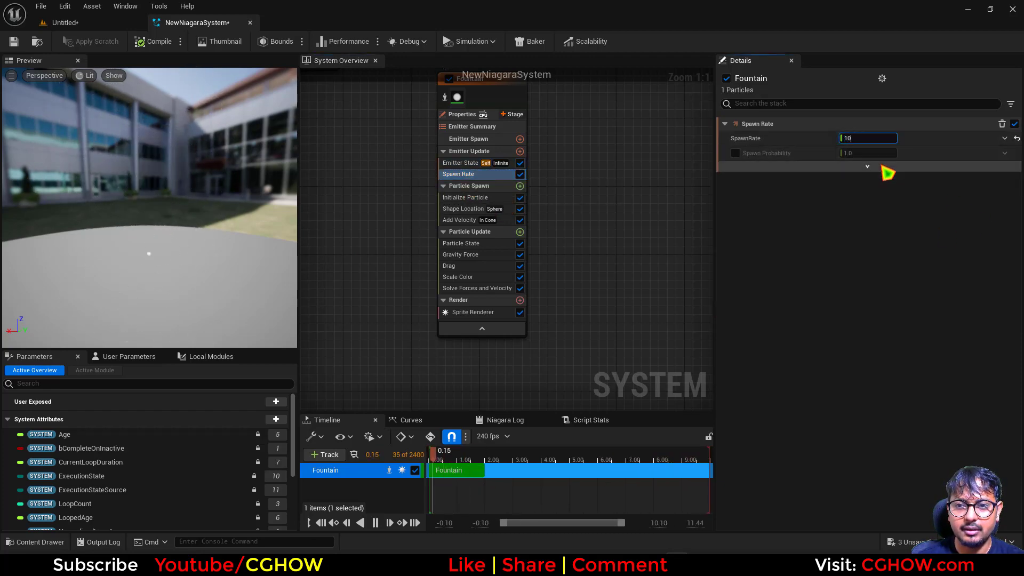
# Make the particles red (R 1, G 0, B 0) in Initialize Particle's Color.
pyautogui.click(470, 197)
pyautogui.click(950, 236)
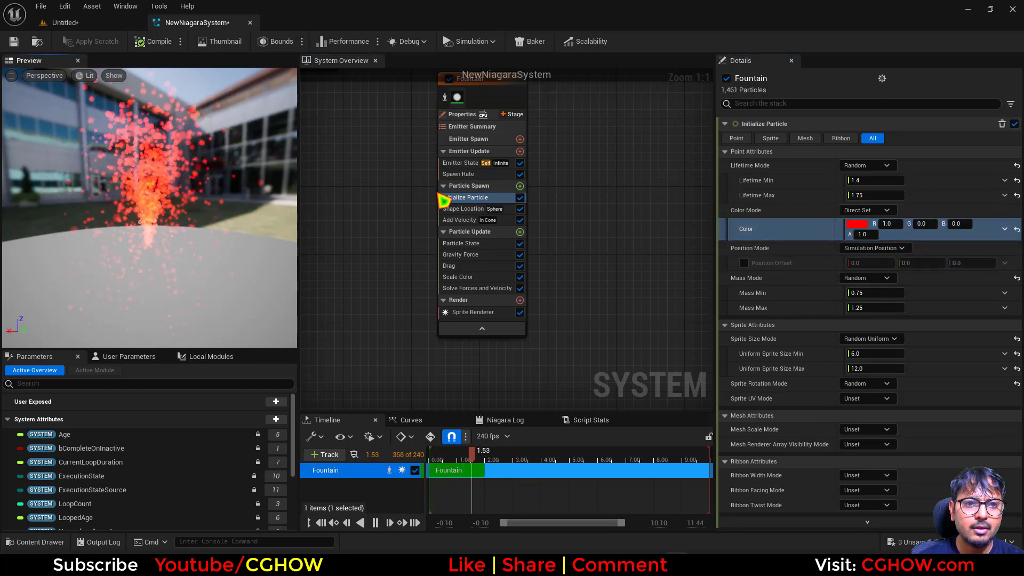
pyautogui.click(462, 163)
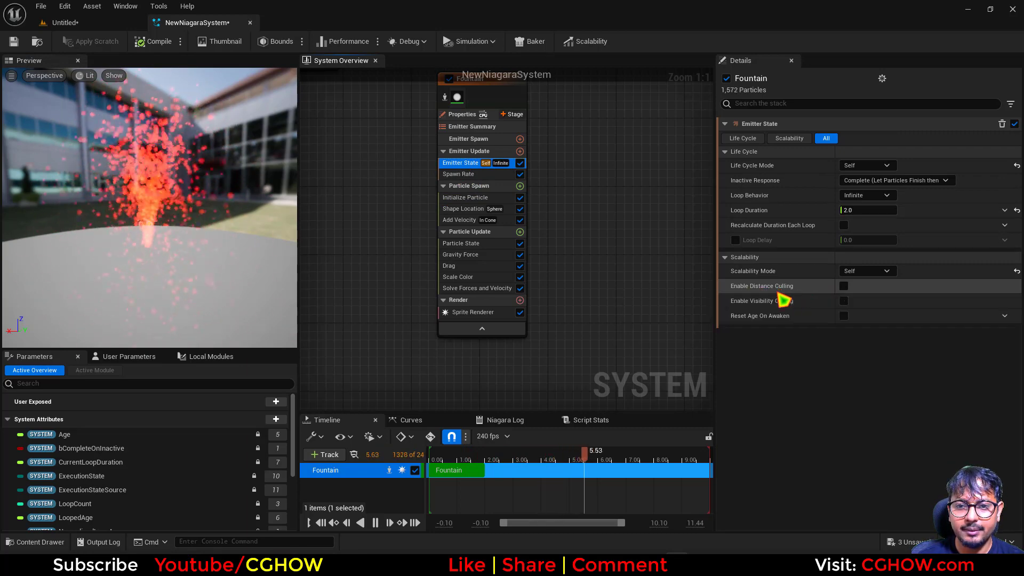
# Enable distance culling with MinDistance 0 and MaxDistance 5000, and set Max Distance Response to Kill Immediately.
pyautogui.click(843, 286)
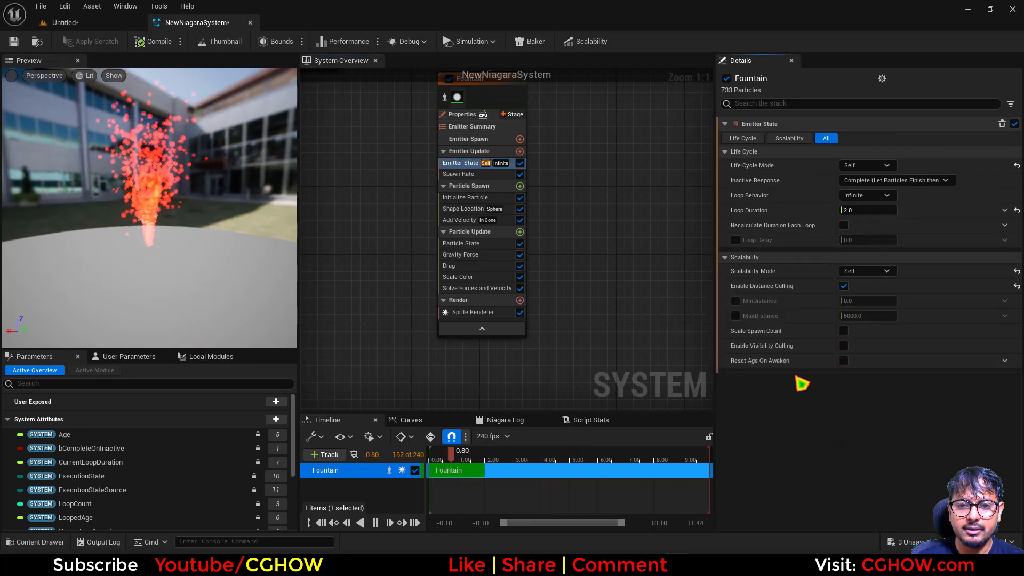
pyautogui.click(735, 301)
pyautogui.click(736, 331)
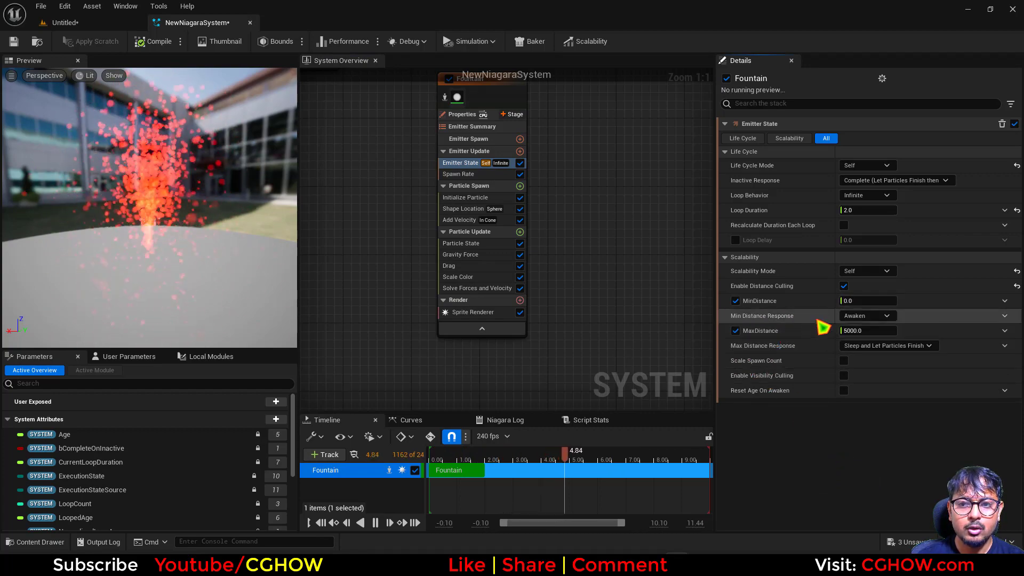
pyautogui.moveTo(833, 328)
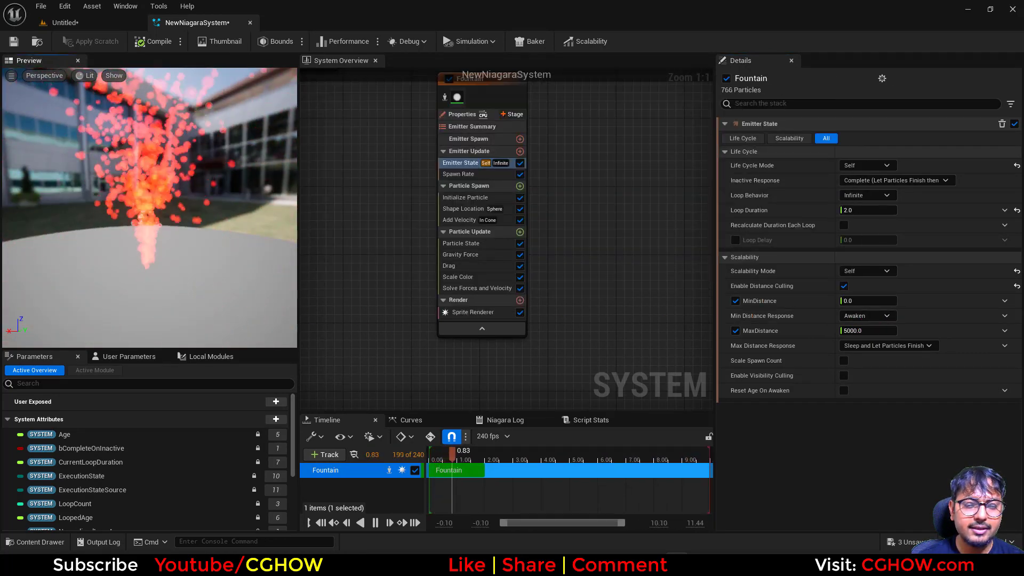
pyautogui.moveTo(787, 333)
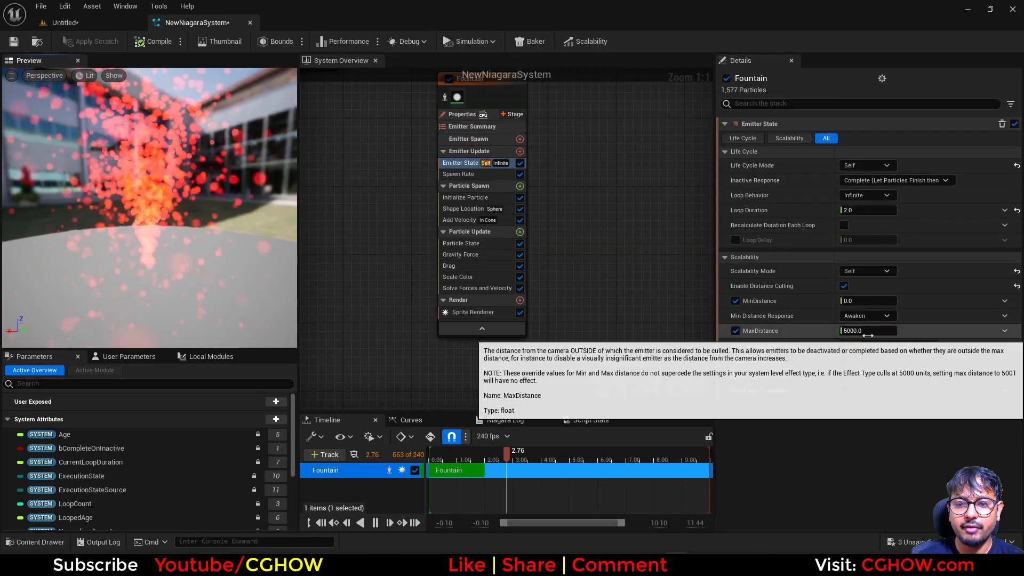
pyautogui.click(915, 347)
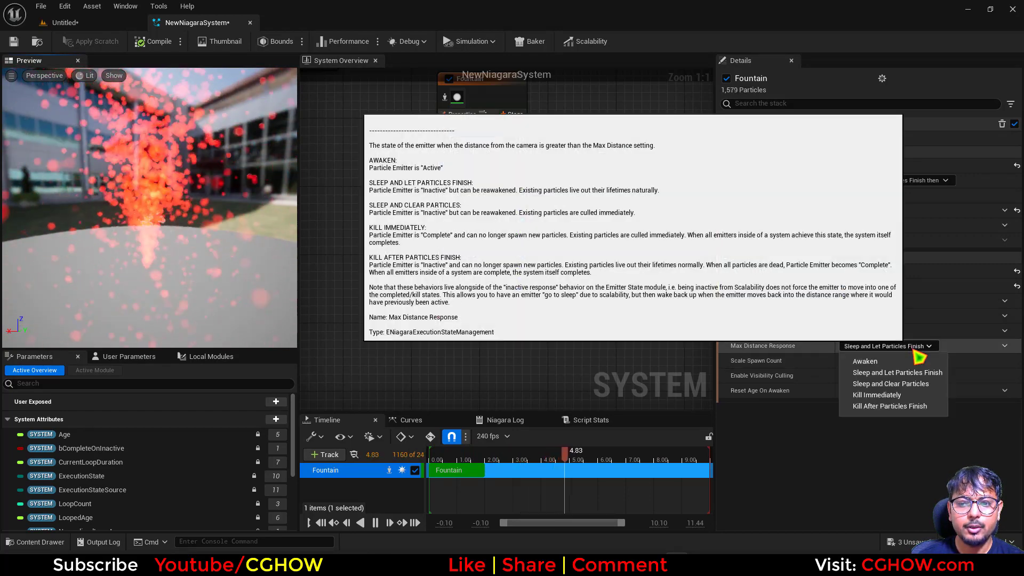
pyautogui.click(879, 395)
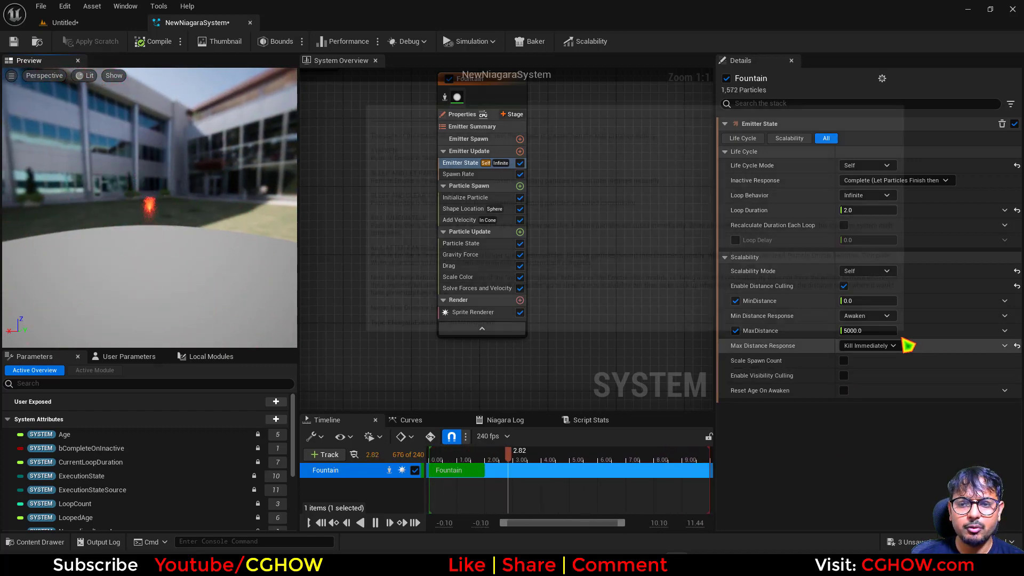
# Change MaxDistance to 500 and Max Distance Response to Sleep and Let Particles Finish.
pyautogui.click(868, 330)
pyautogui.write('500')
pyautogui.press('Return')
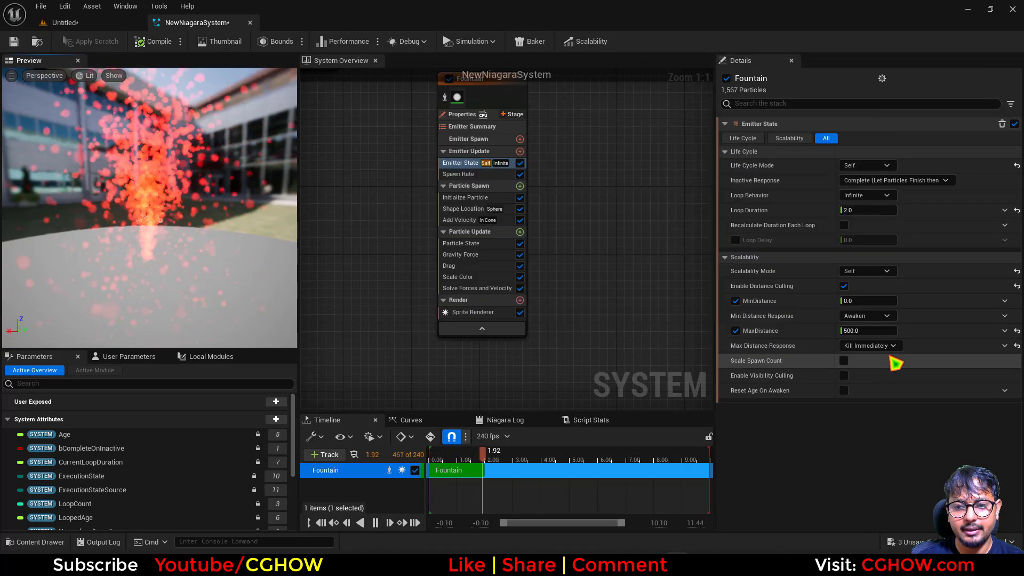
pyautogui.click(893, 346)
pyautogui.click(905, 369)
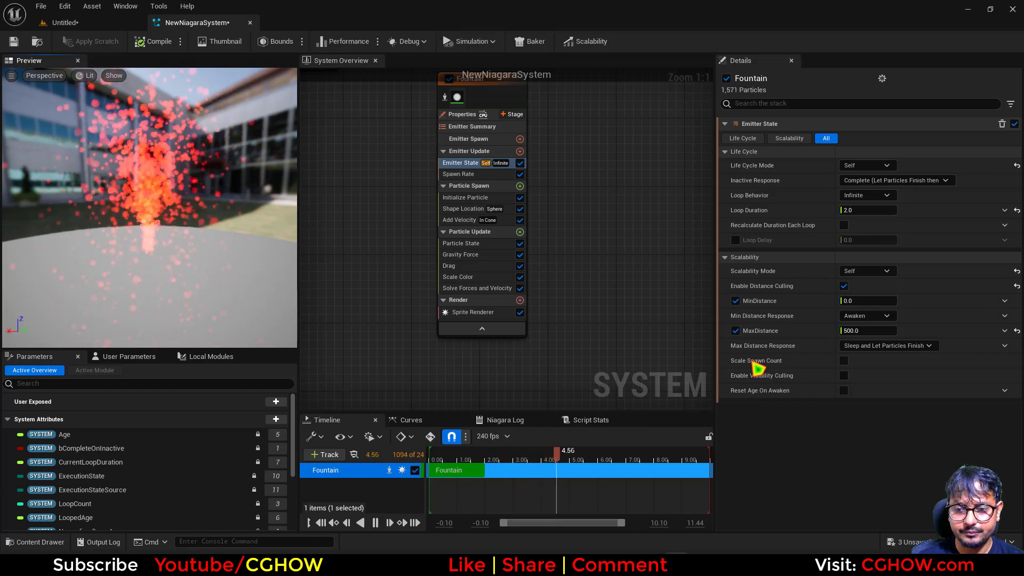
# Try Awaken as the Max Distance Response, then settle on Sleep and Clear Particles.
pyautogui.click(896, 345)
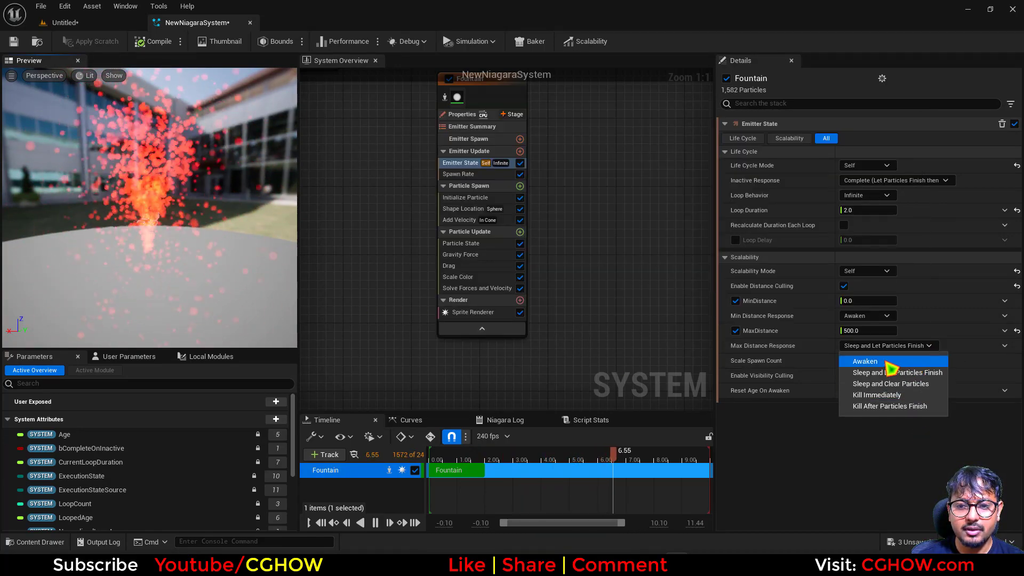
pyautogui.click(889, 363)
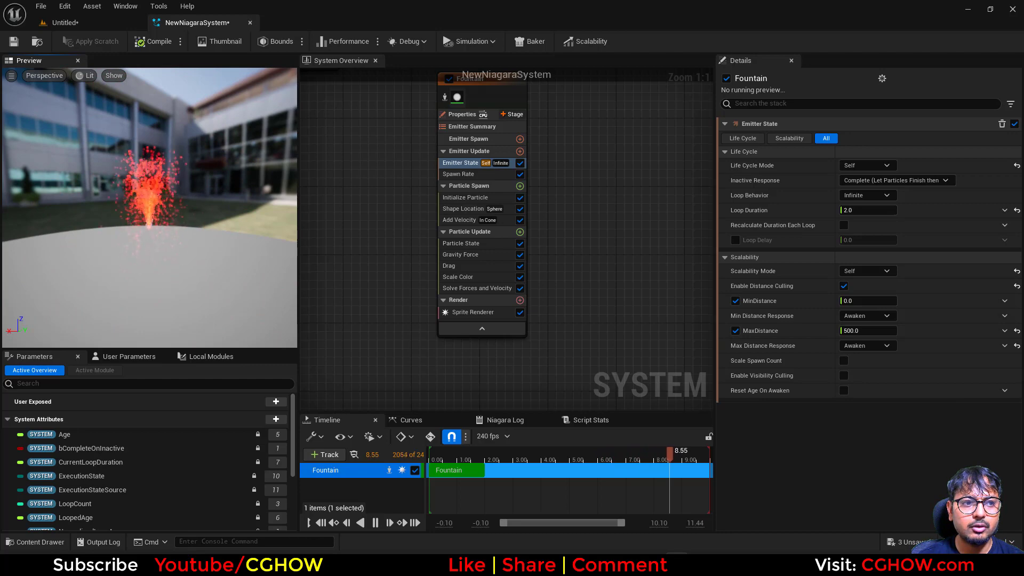
pyautogui.click(875, 347)
pyautogui.click(907, 384)
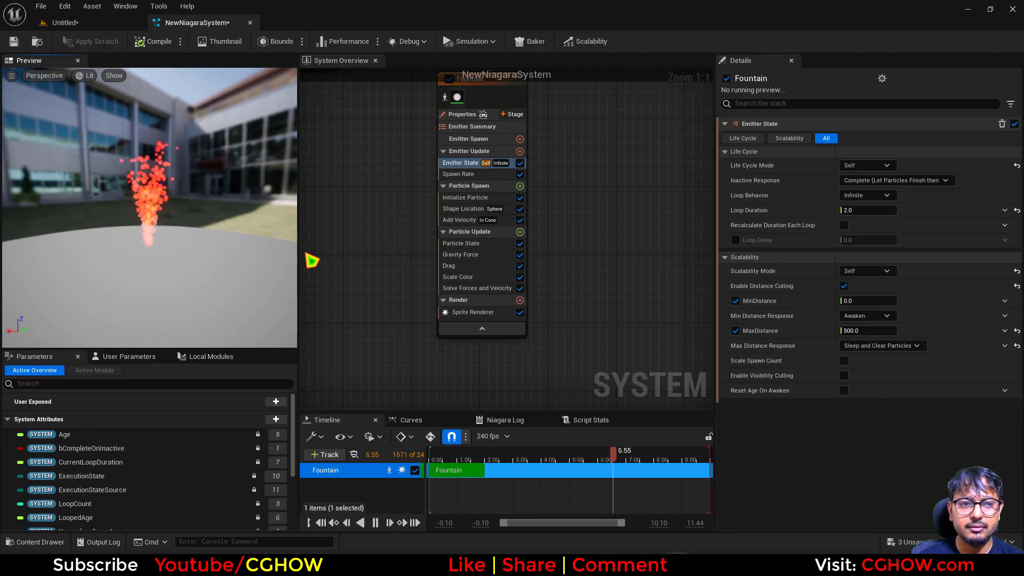
pyautogui.click(885, 347)
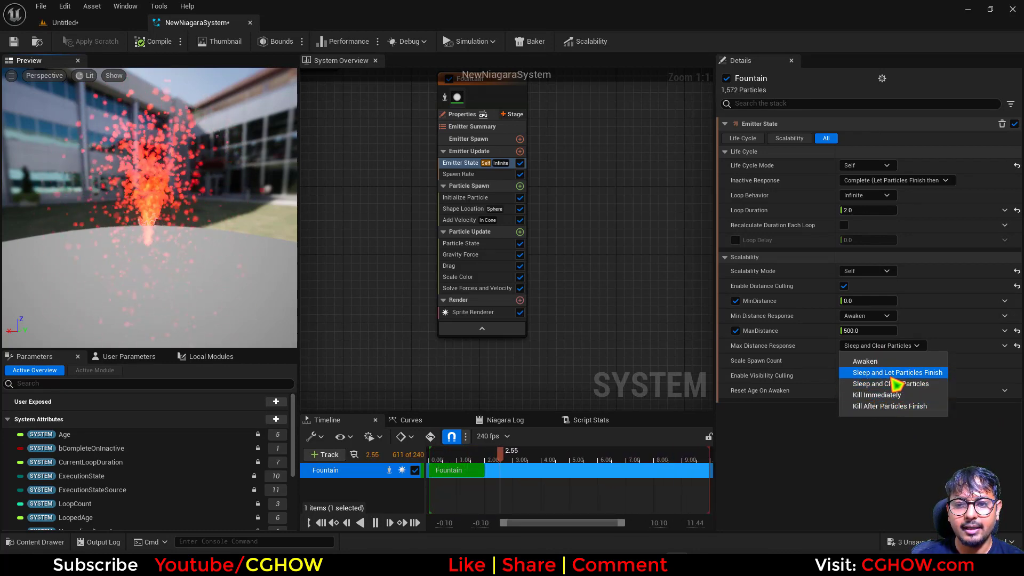
pyautogui.click(818, 477)
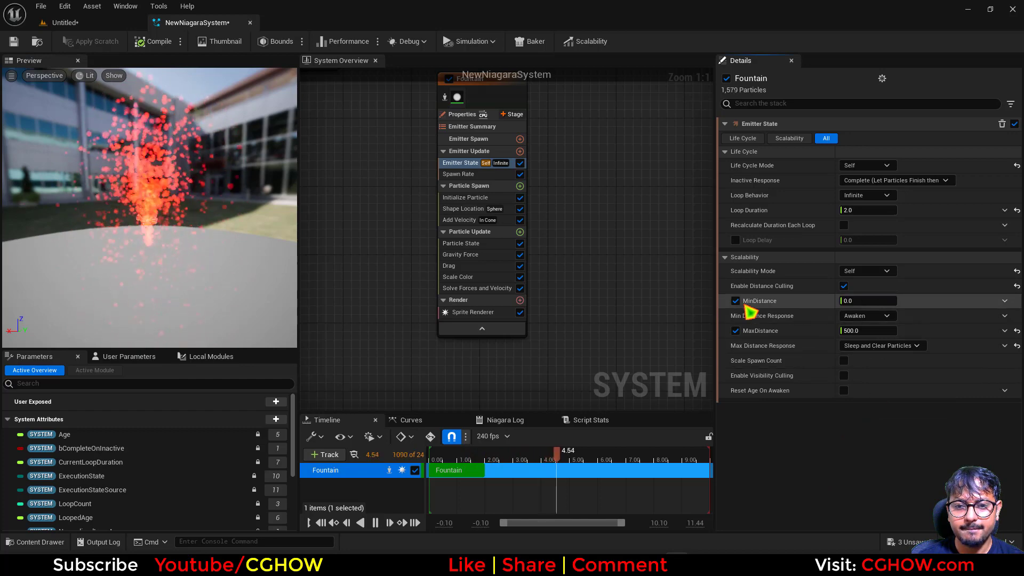
# Replace distance culling with visibility culling and go back to the Untitled level.
pyautogui.click(843, 286)
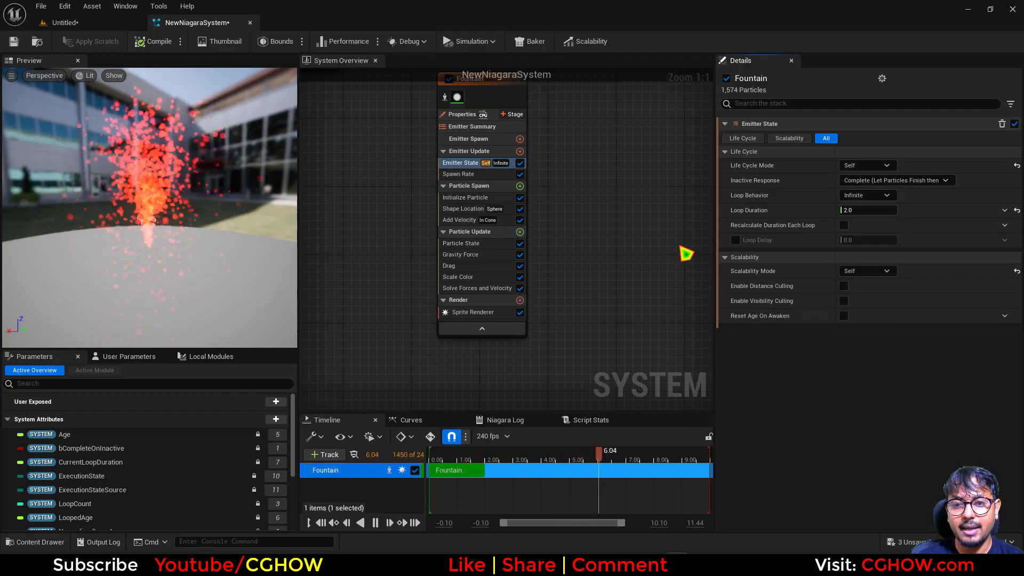
pyautogui.click(843, 301)
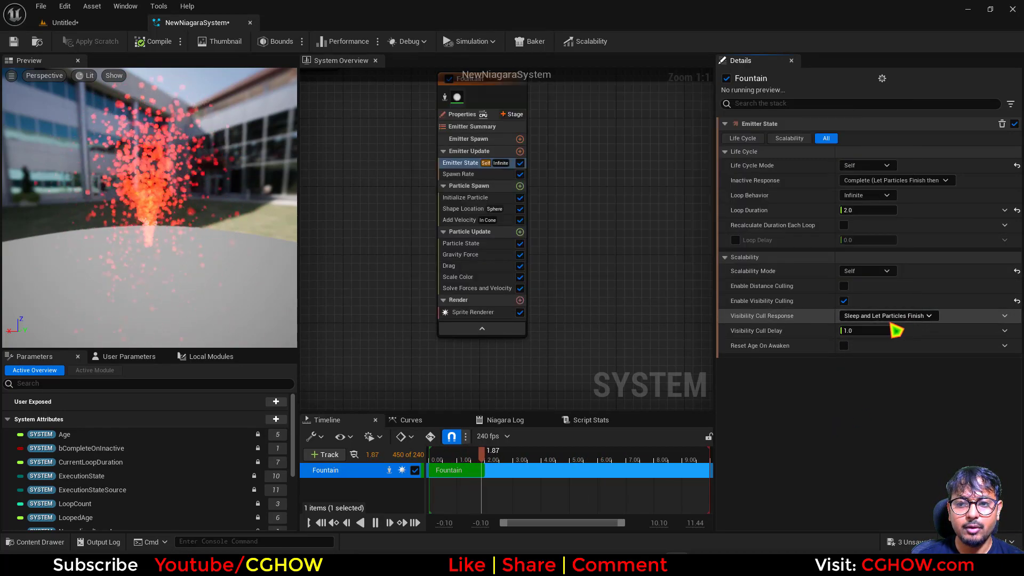
pyautogui.click(86, 22)
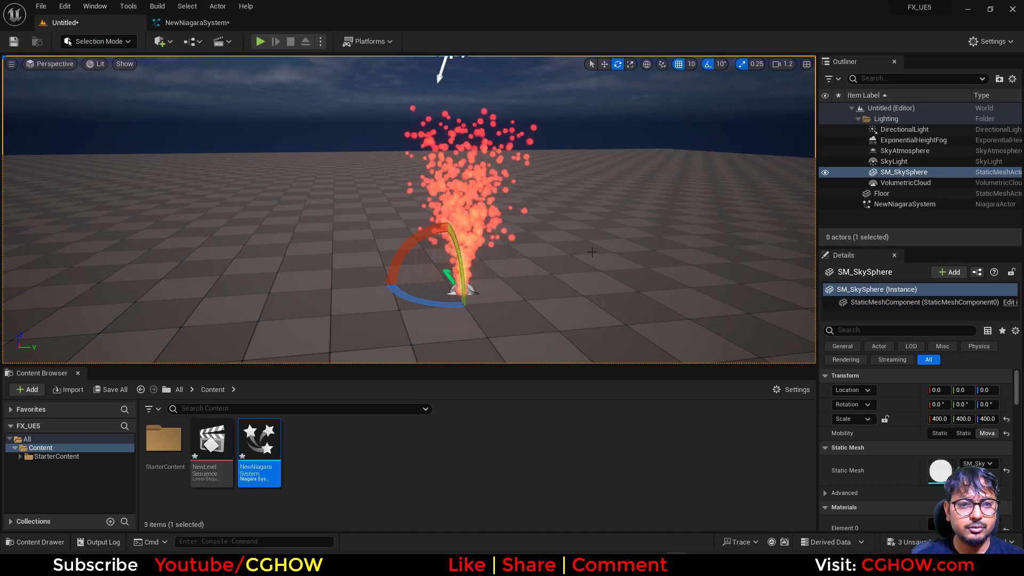
# Move the level camera back to view the red fountain from a distance.
pyautogui.moveTo(165, 141); pyautogui.dragTo(182, 156, button='right')
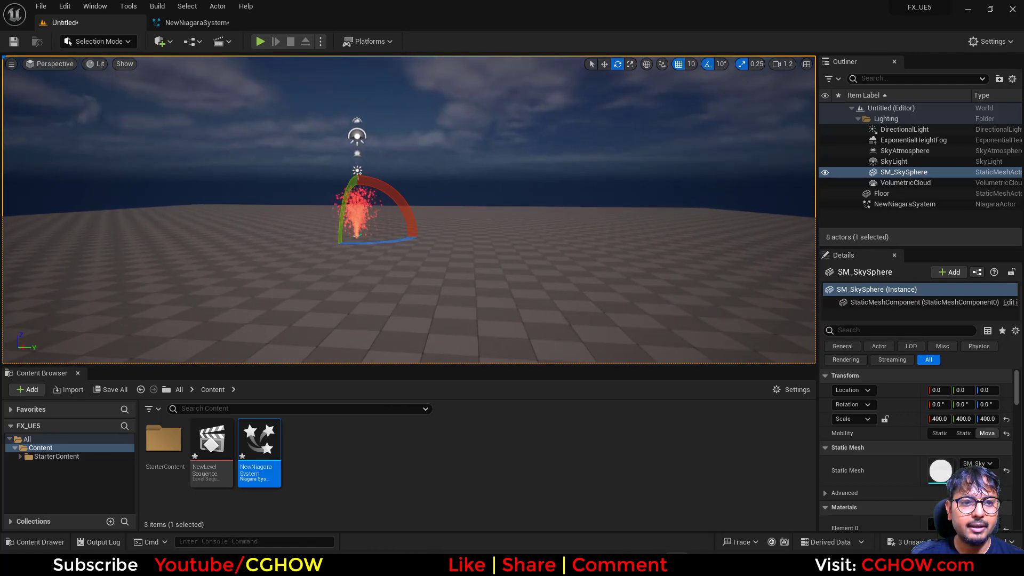
pyautogui.press('Escape')
# Set the Fountain's Visibility Cull Response to Kill Immediately.
pyautogui.click(216, 24)
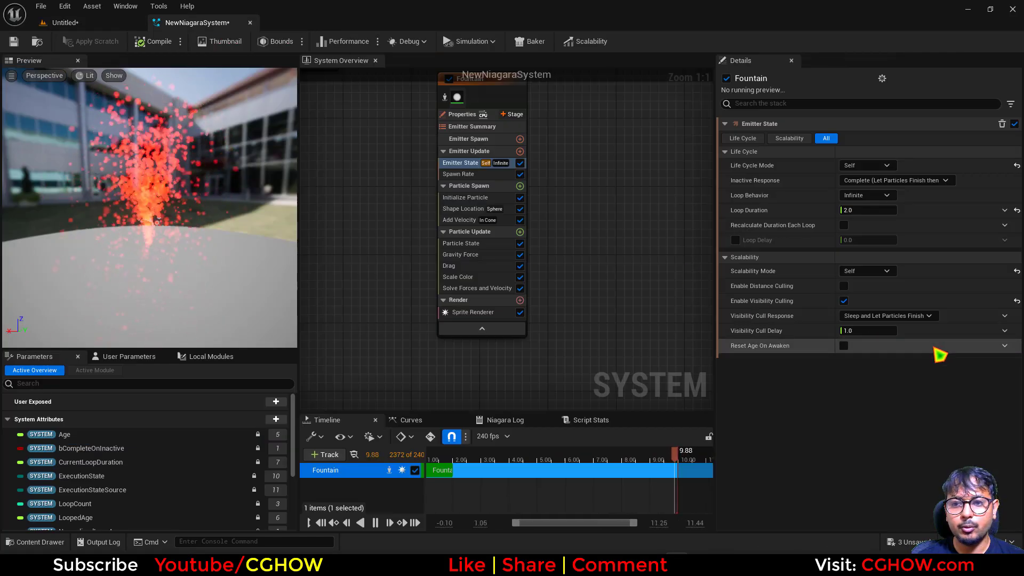
pyautogui.click(890, 317)
pyautogui.click(876, 365)
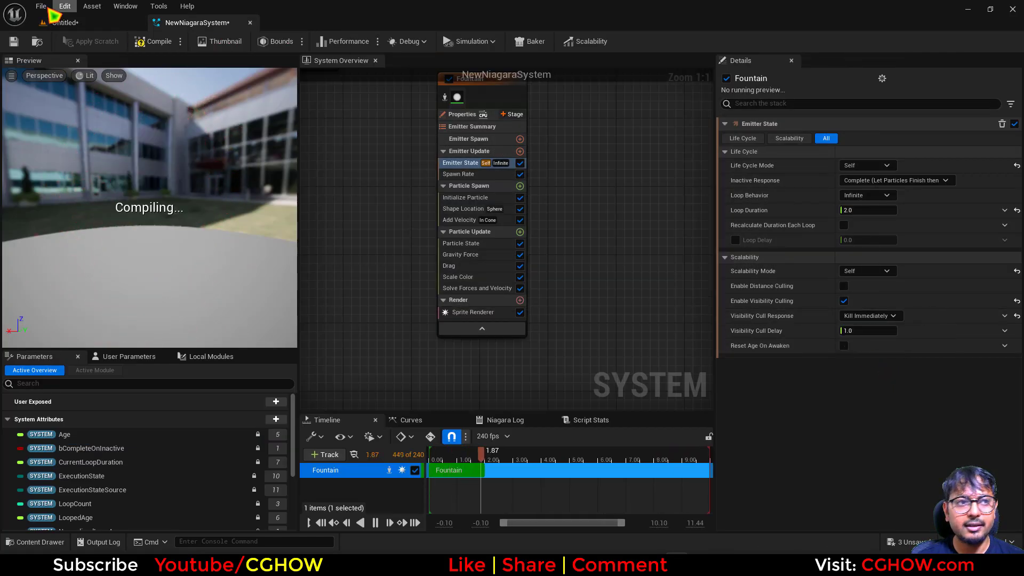
# Fly the level camera past the fountain to test culling, then keep Kill Immediately.
pyautogui.click(60, 23)
pyautogui.moveTo(373, 213)
pyautogui.mouseDown(button='right')
pyautogui.moveTo(362, 212)
pyautogui.moveTo(363, 193)
pyautogui.moveTo(373, 212)
pyautogui.mouseUp(button='right')
pyautogui.click(202, 23)
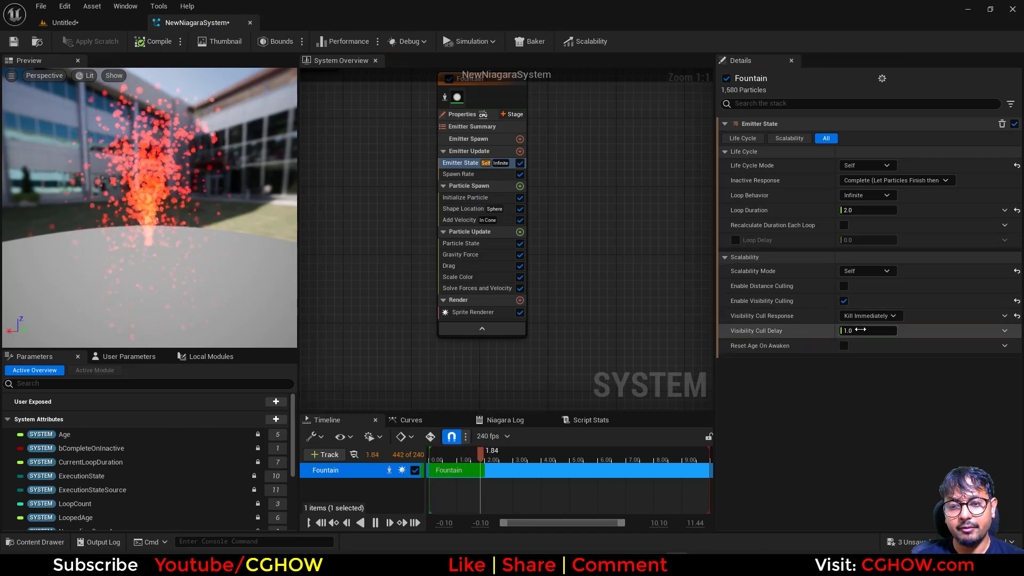
pyautogui.click(888, 316)
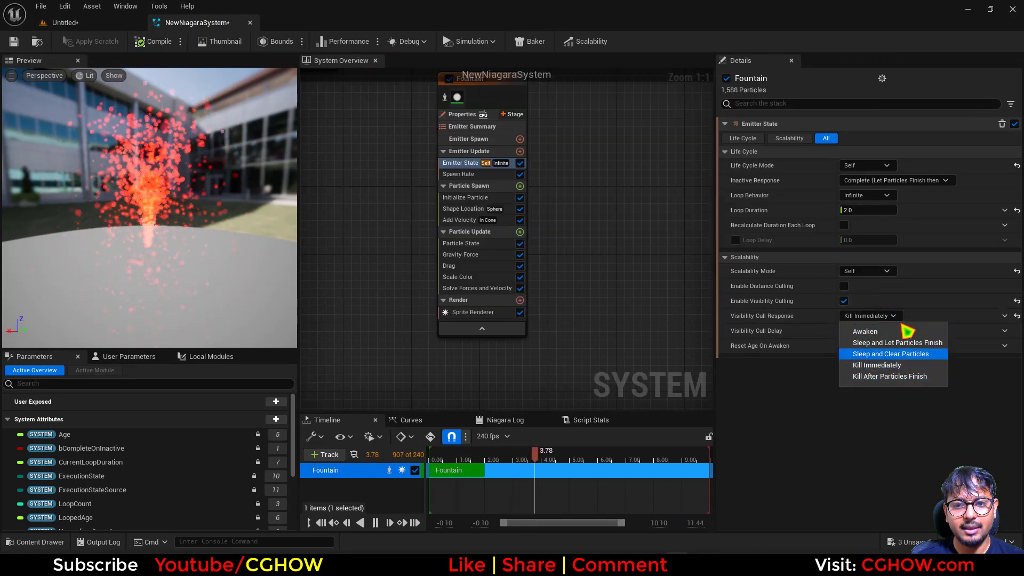
pyautogui.click(795, 420)
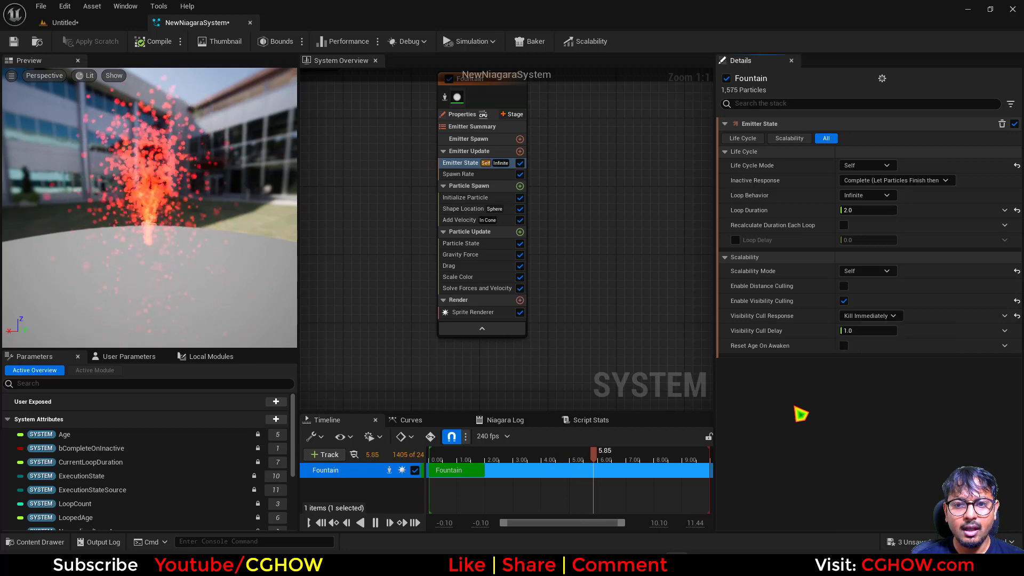
pyautogui.moveTo(756, 352)
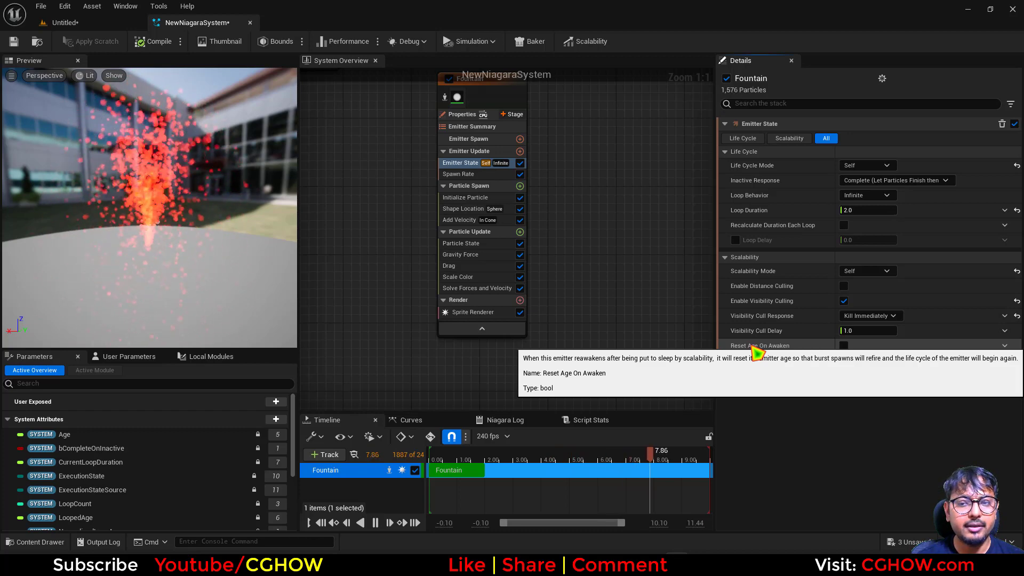
# Switch from visibility culling back to distance culling and enable Reset Age On Awaken.
pyautogui.click(843, 301)
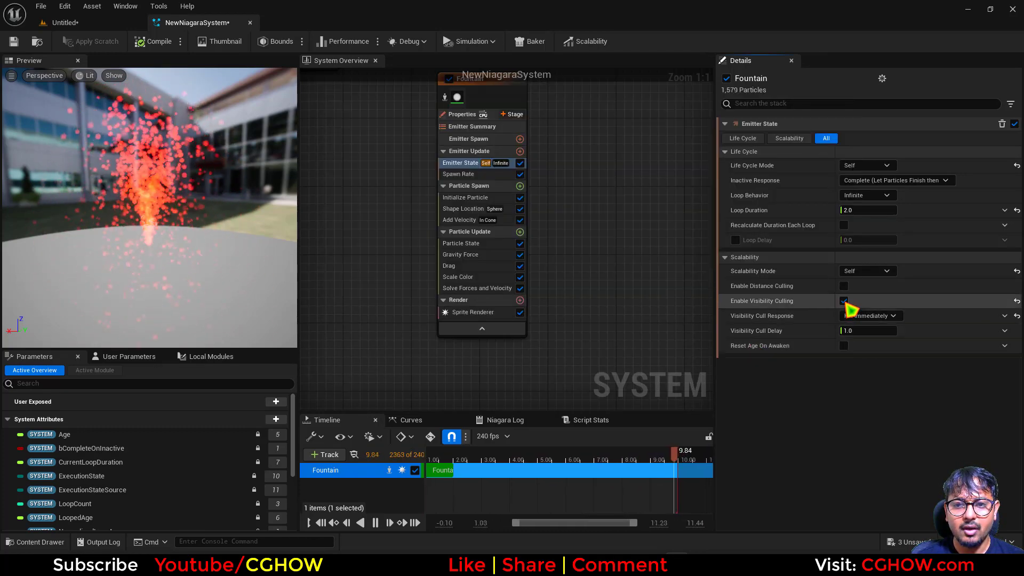
pyautogui.click(843, 287)
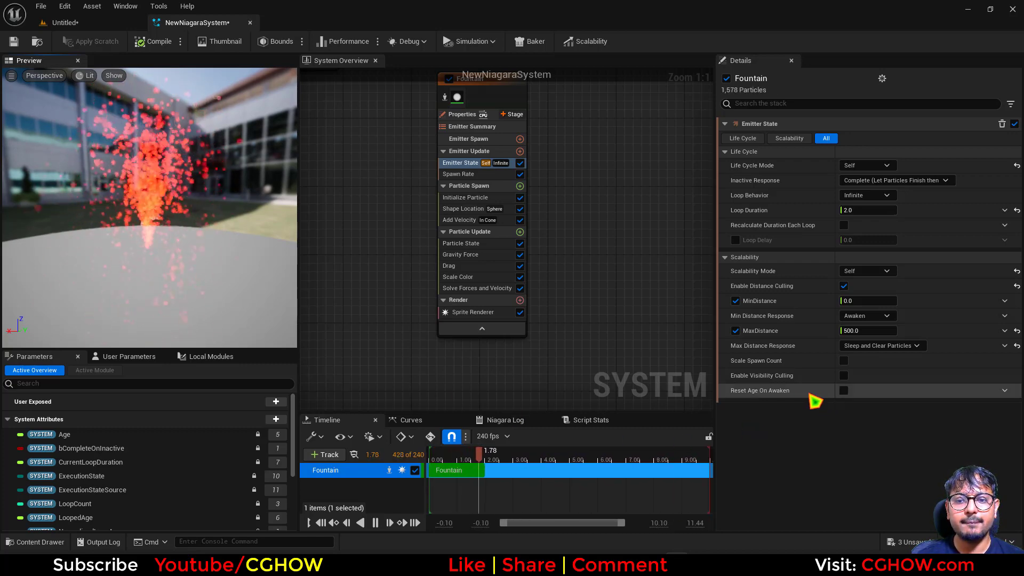
pyautogui.moveTo(804, 402)
pyautogui.click(844, 391)
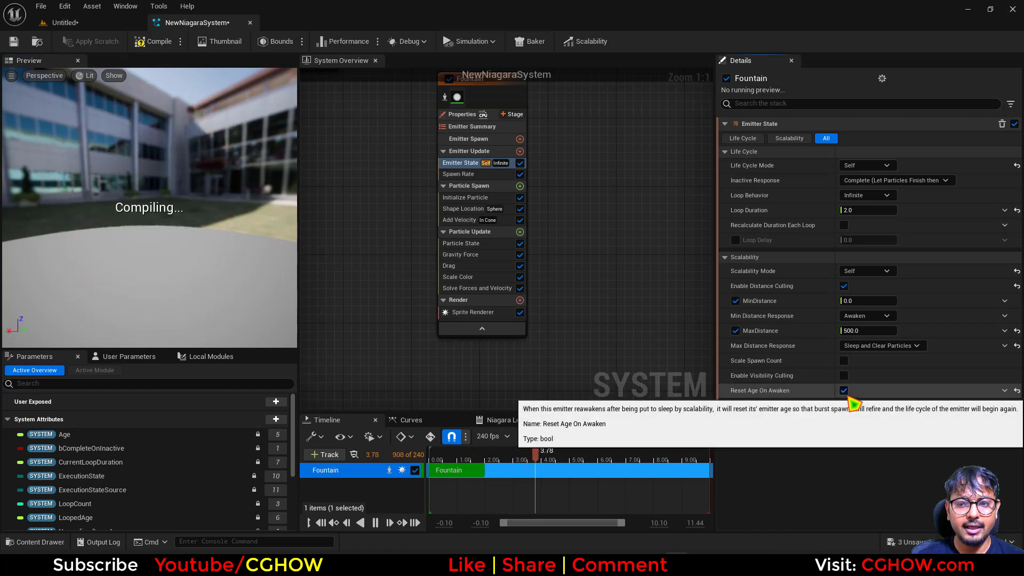
pyautogui.moveTo(789, 401)
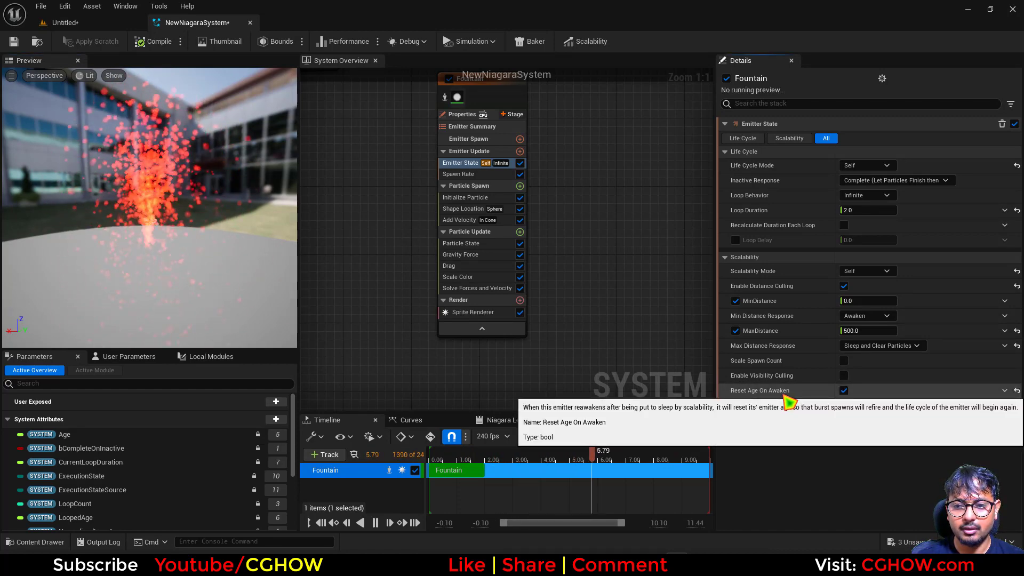